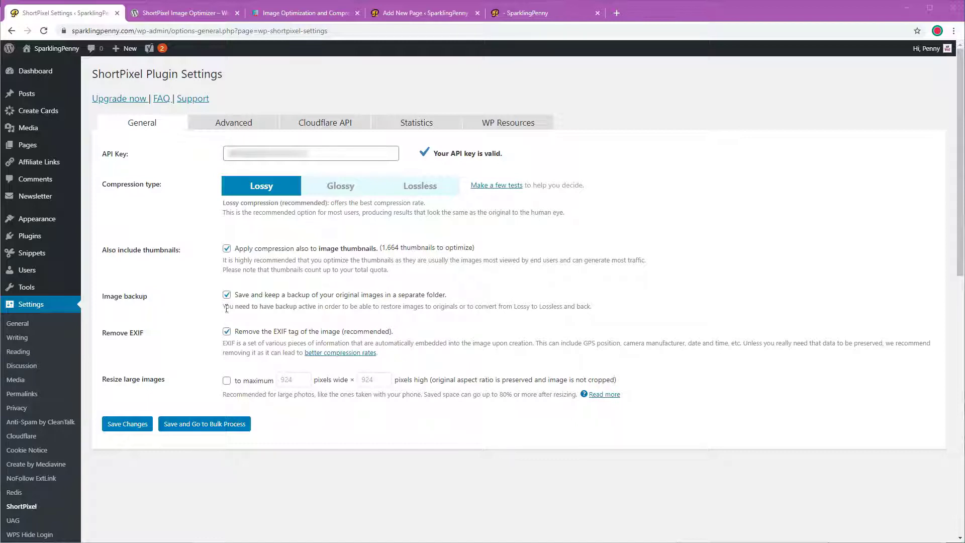
- Enable automatic conversion of PNG images to JPEG in the advanced ShortPixel settings, and open the Cloudflare API settings
click(227, 295)
click(237, 123)
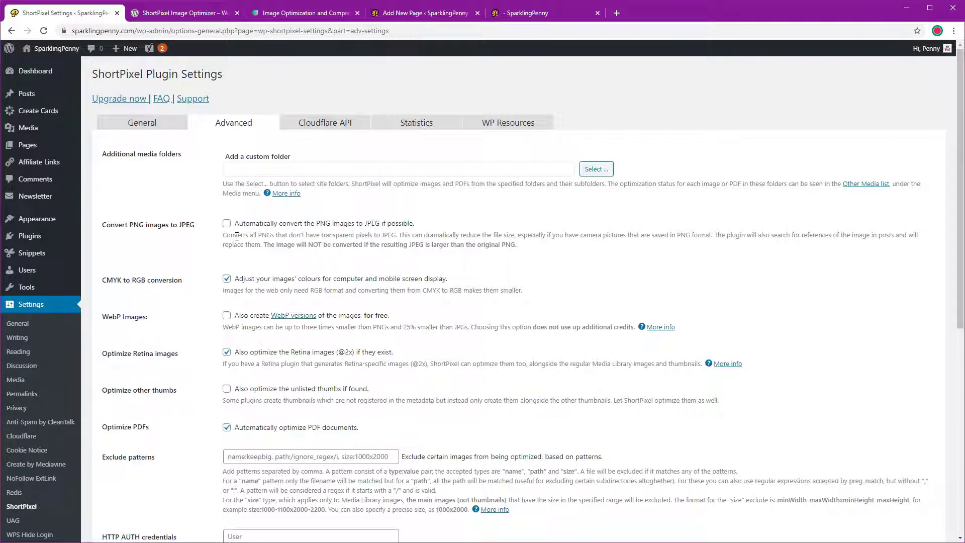
click(227, 223)
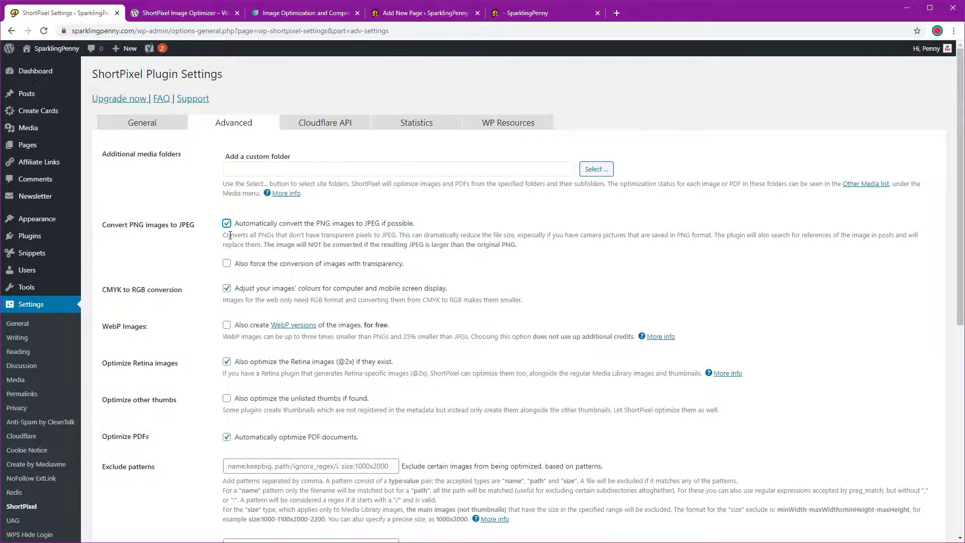
scroll(246, 283, down, 4)
scroll(246, 283, up, 2)
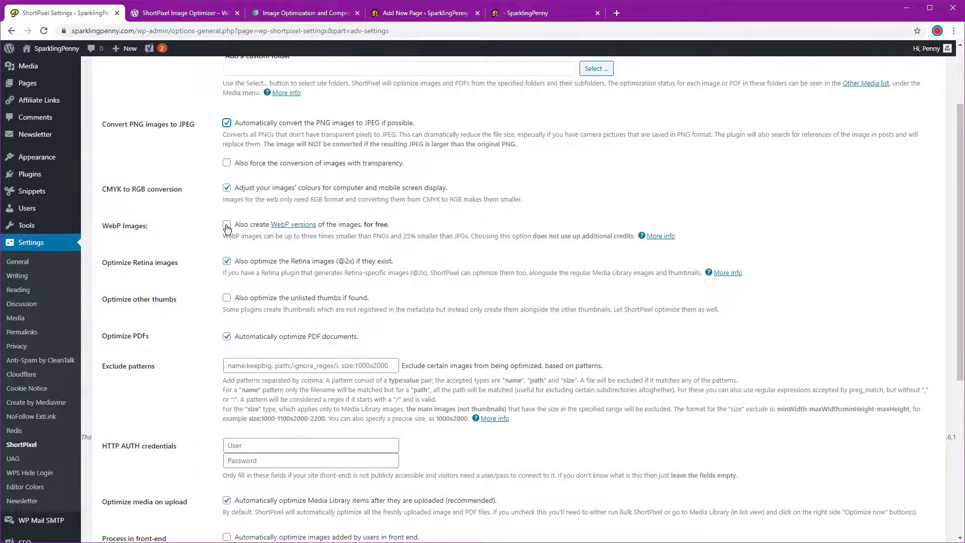
scroll(227, 230, up, 2)
click(321, 126)
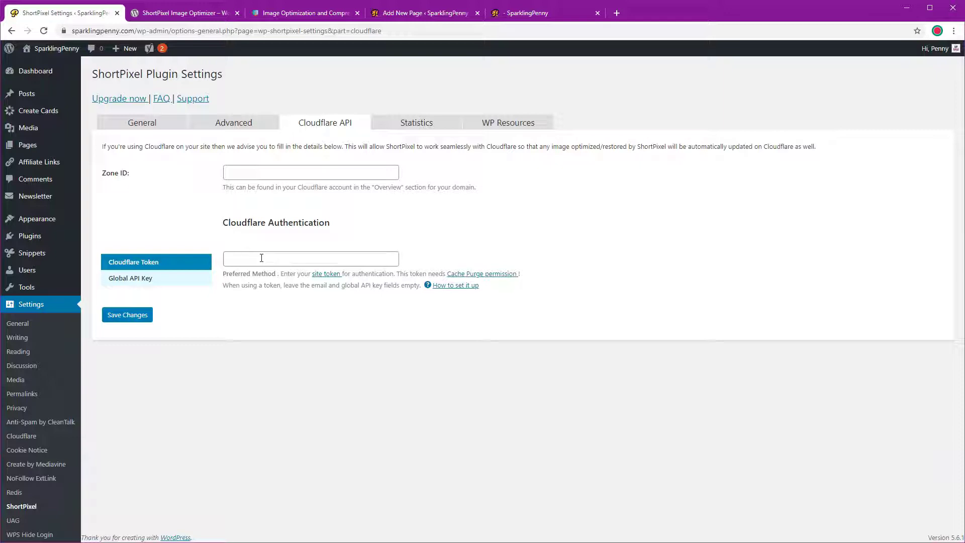
- In the advanced ShortPixel settings, exclude the thumbnail (150px × 150px), 1536x1536 and 2048x2048 sizes from optimization
click(252, 128)
scroll(295, 191, down, 5)
scroll(295, 191, down, 4)
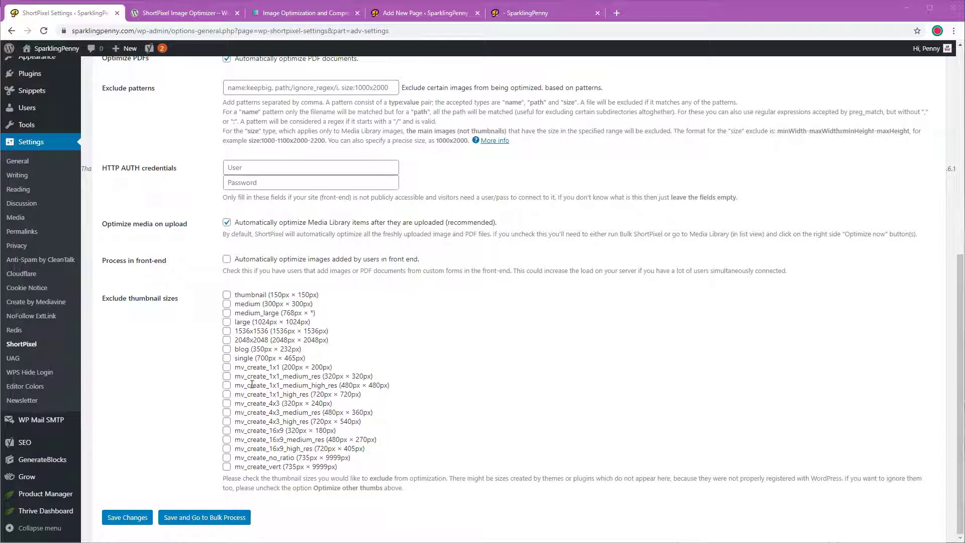
click(226, 296)
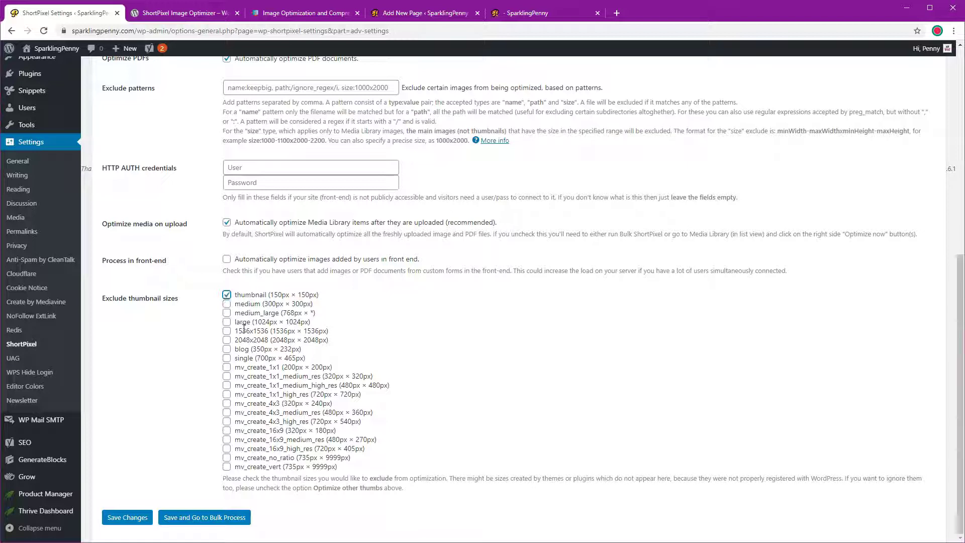
click(227, 330)
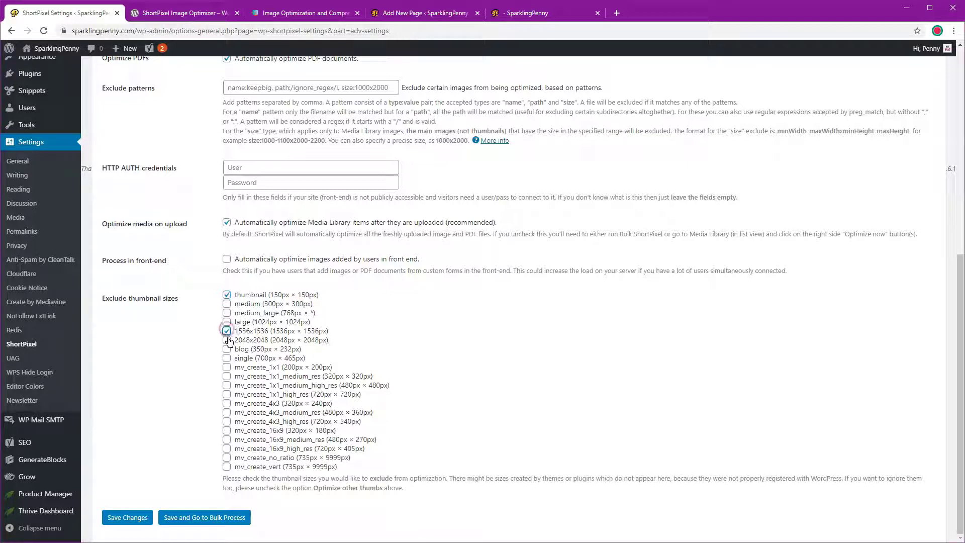
click(226, 340)
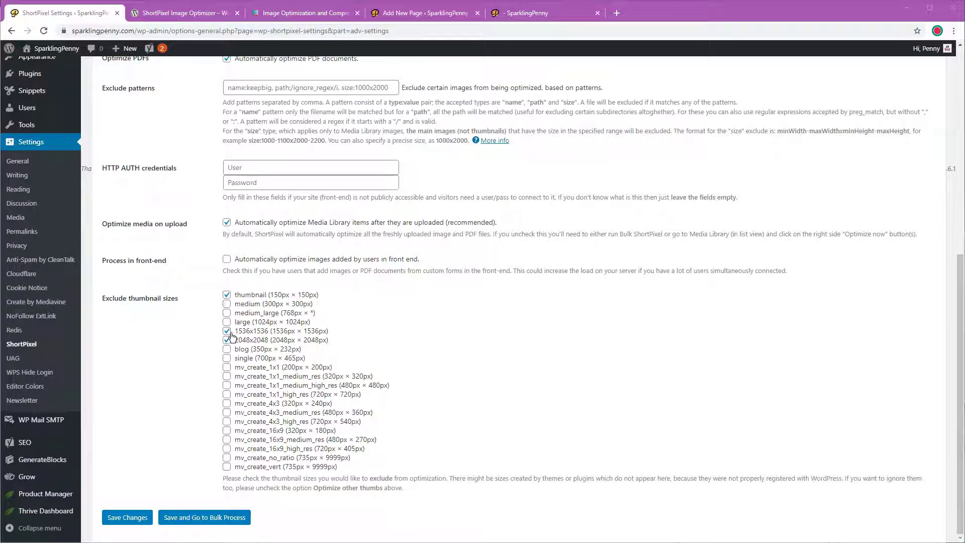
- Open the media library and review the ShortPixel compression status of the listed images
scroll(43, 219, up, 4)
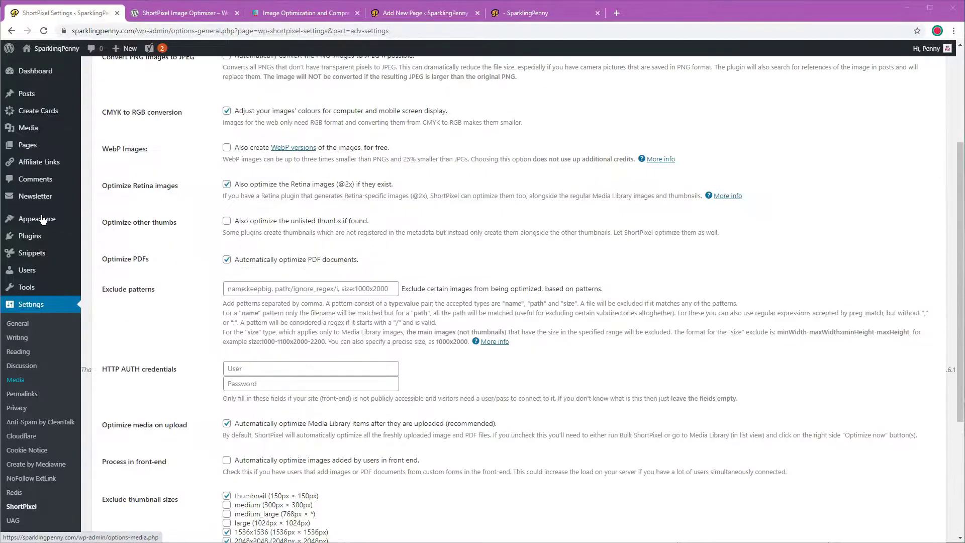
scroll(42, 219, up, 3)
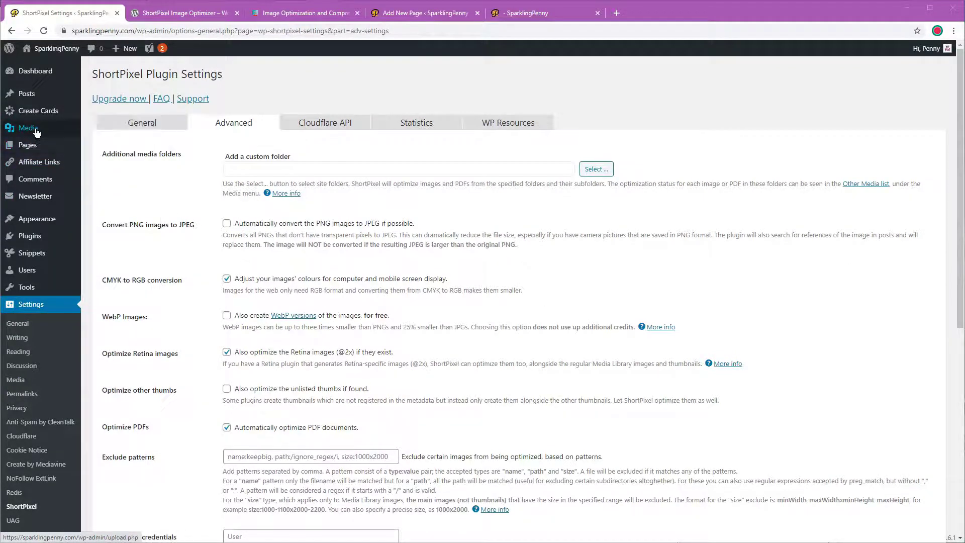
click(35, 130)
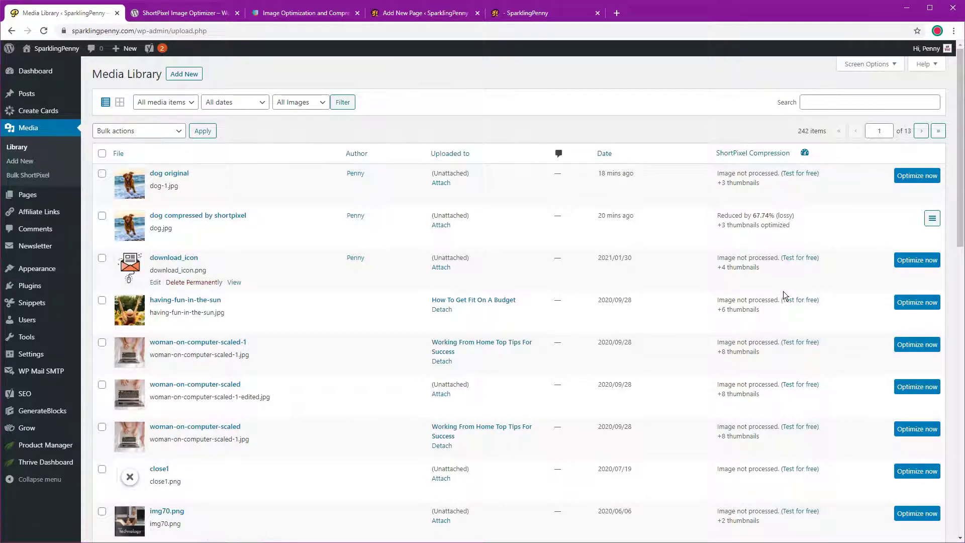
scroll(778, 338, down, 5)
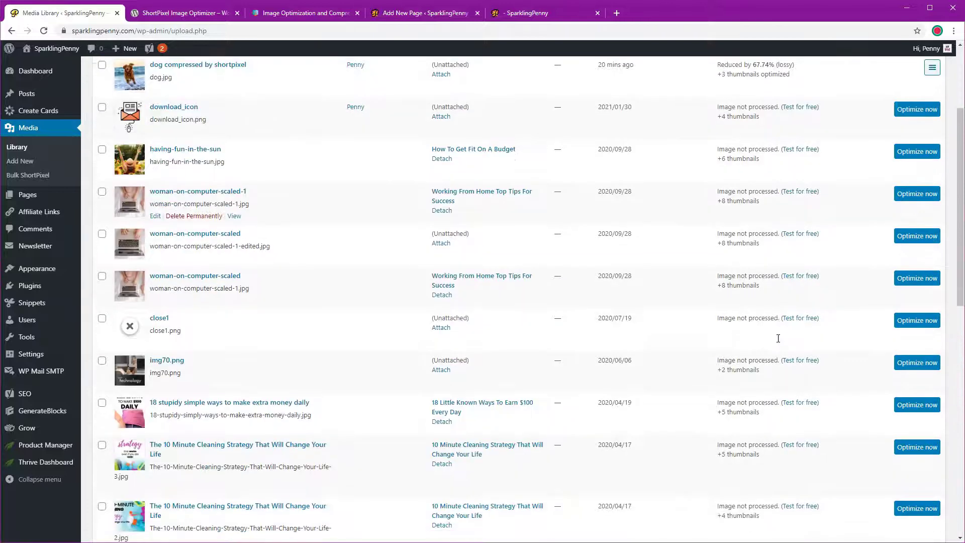
scroll(777, 338, down, 2)
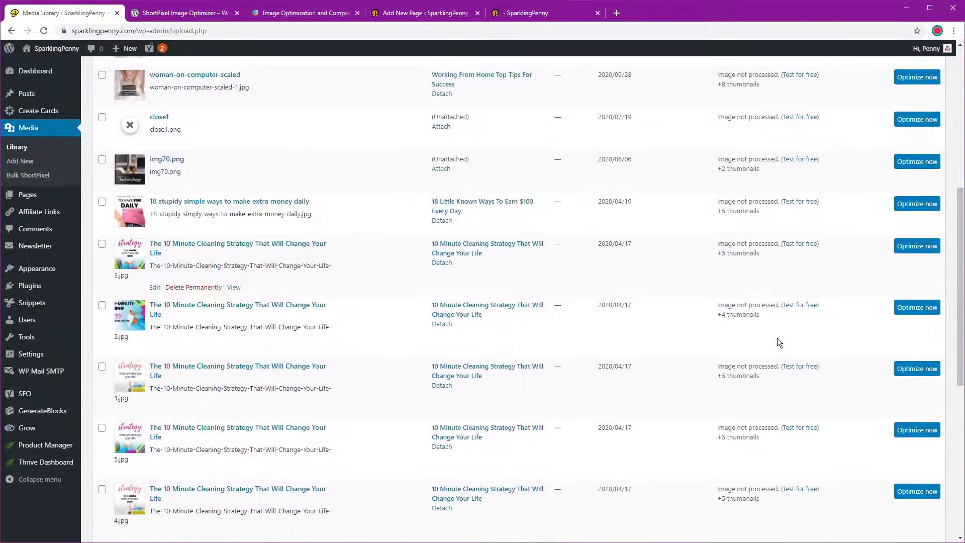
scroll(777, 338, up, 7)
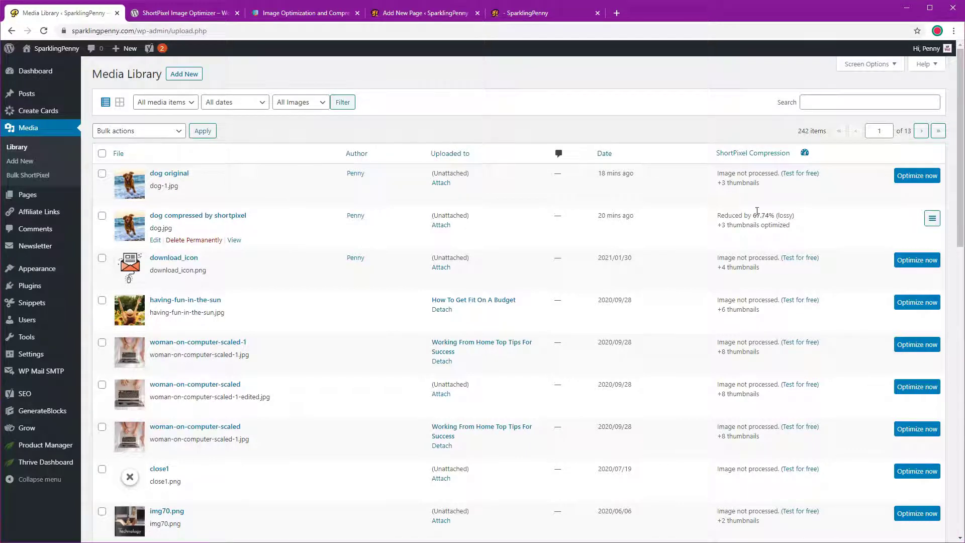
- Check the file sizes of the "dog compressed by shortpixel" and "dog original" images in their media details
click(156, 241)
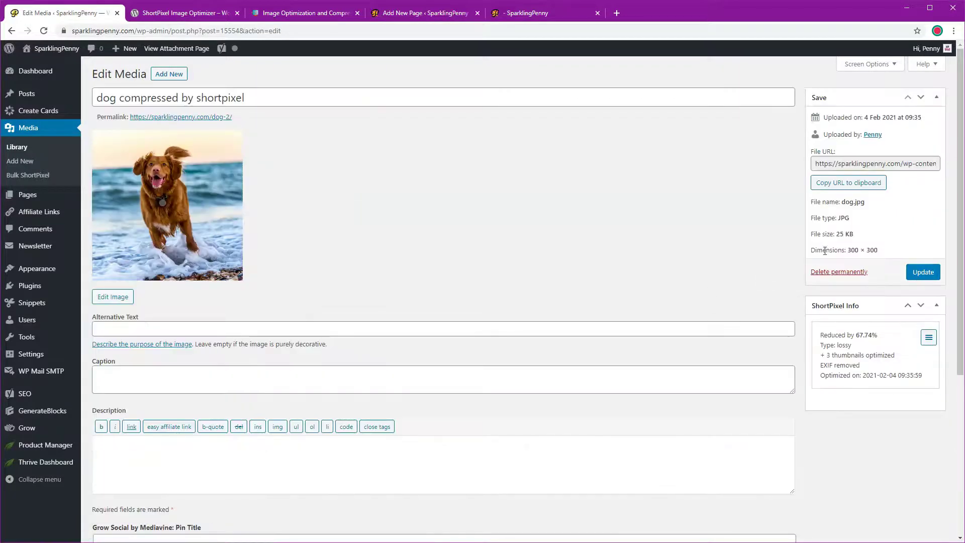
drag(836, 234, 860, 234)
click(12, 31)
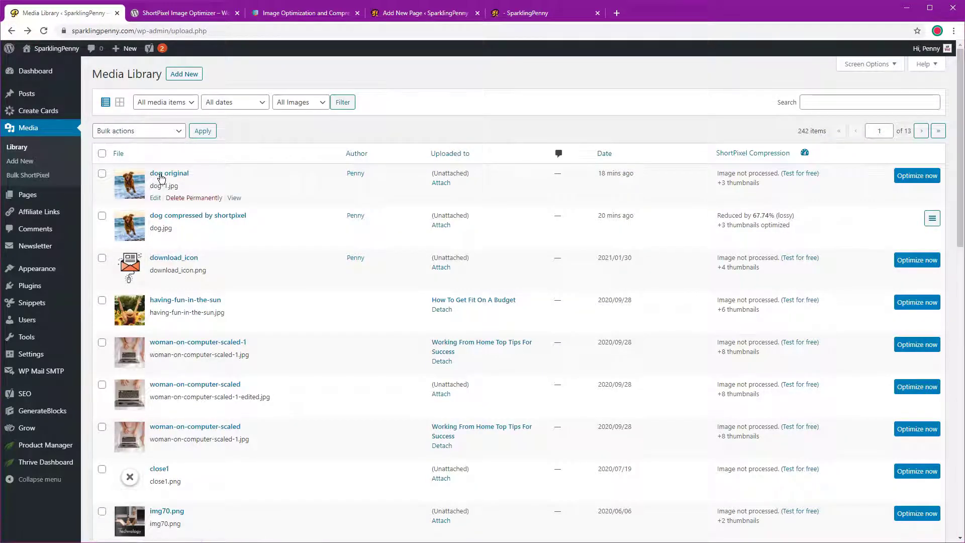
click(154, 198)
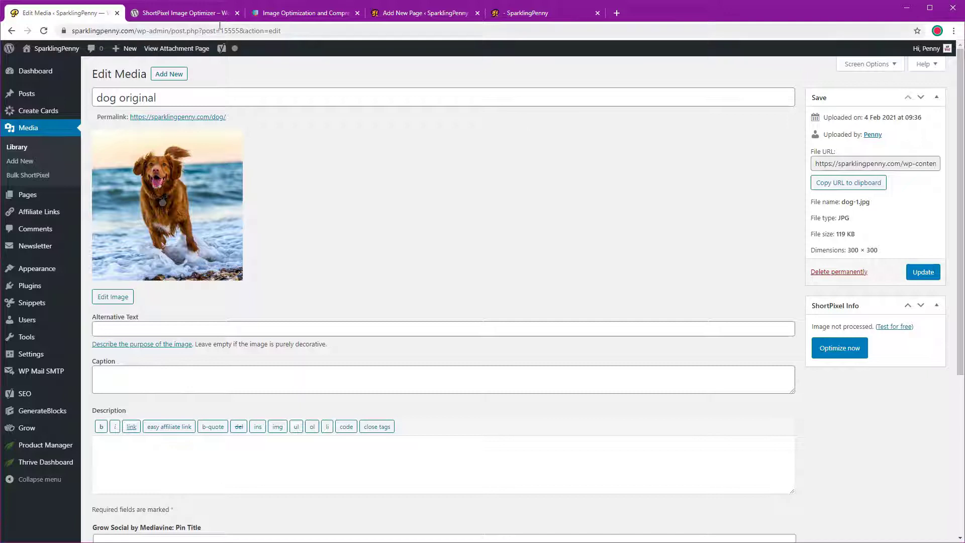
- Compare the quality of the two dog images side by side at enlarged size in the page preview
click(409, 14)
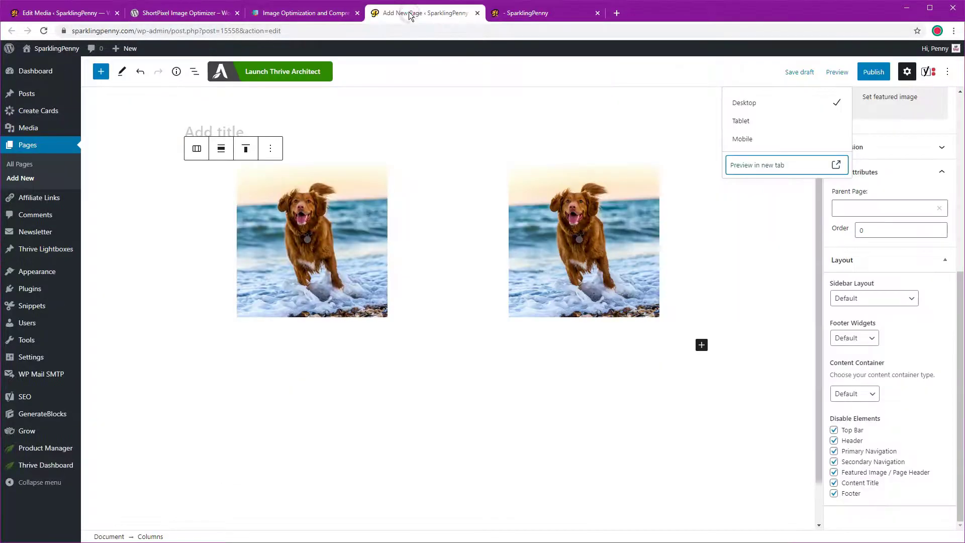
click(519, 15)
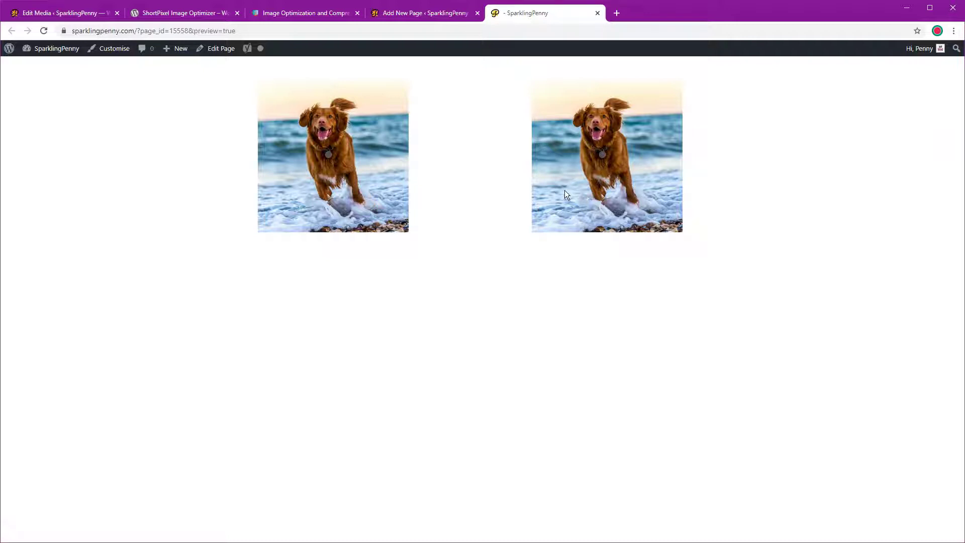
key(ctrl+plus)
key(ctrl+plus)
key(ctrl+plus)
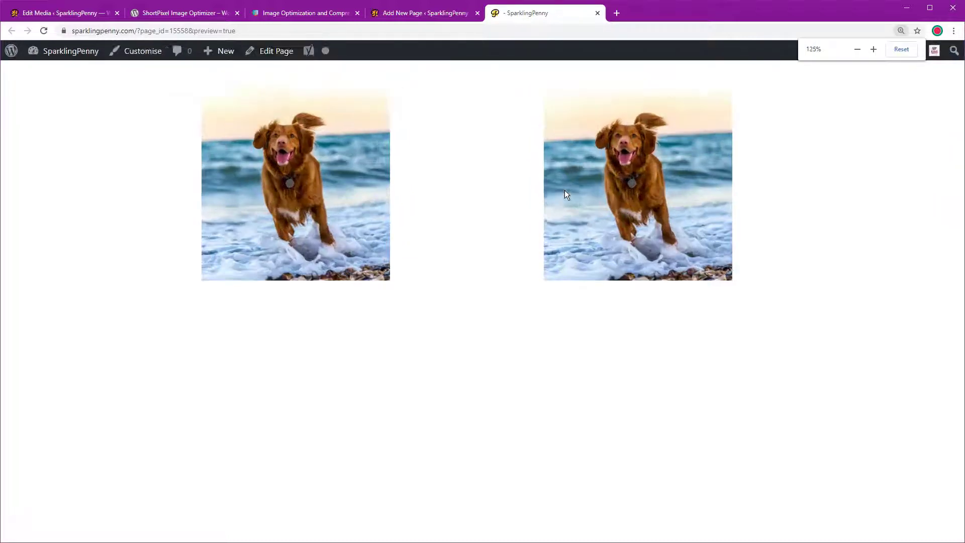
key(ctrl+plus)
key(ctrl+plus)
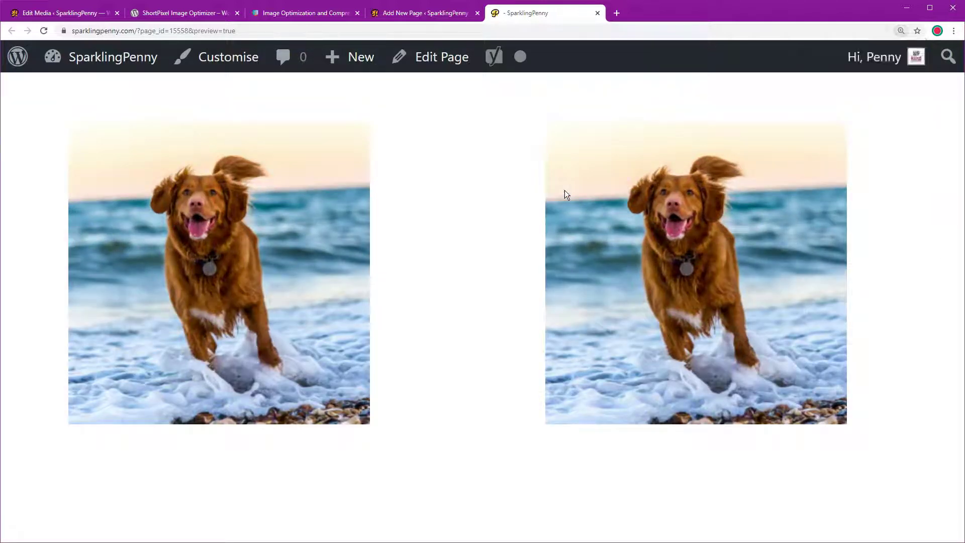
key(ctrl+plus)
key(ctrl+minus)
key(ctrl+minus)
key(ctrl+minus)
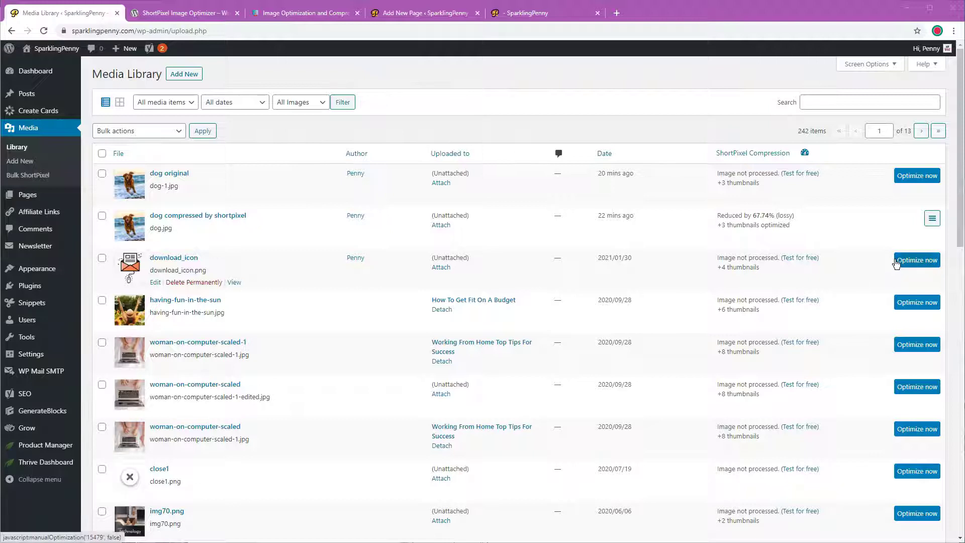
- Upload the image dog playing.jpg from the desktop to the media library
click(180, 76)
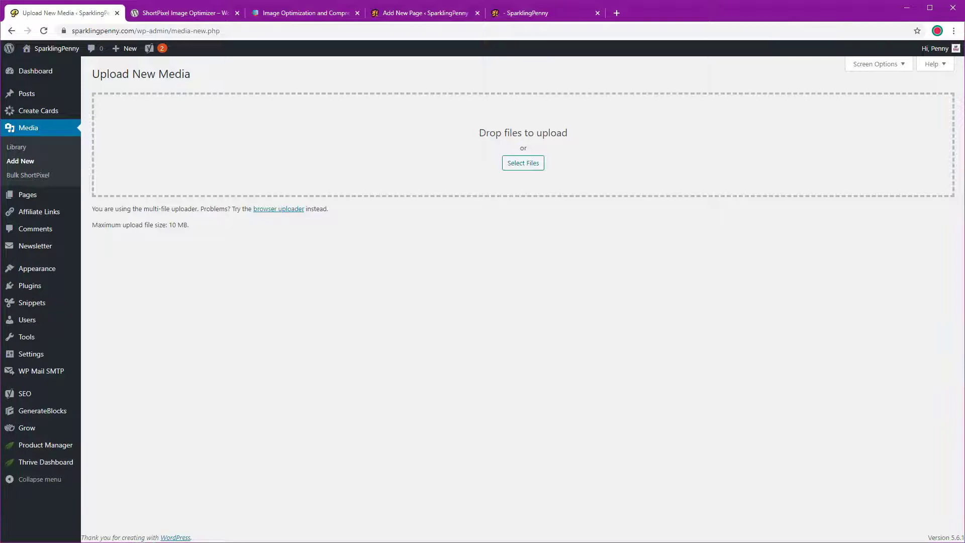
drag(265, 241, 366, 164)
- Open the media details of "dog playing" and compare its file size with the original file's properties on disk
click(28, 129)
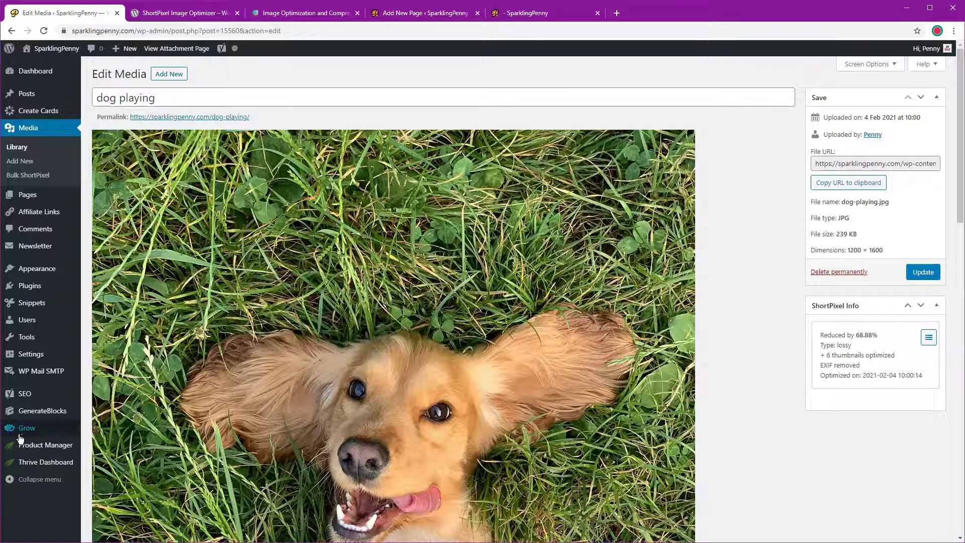
click(120, 537)
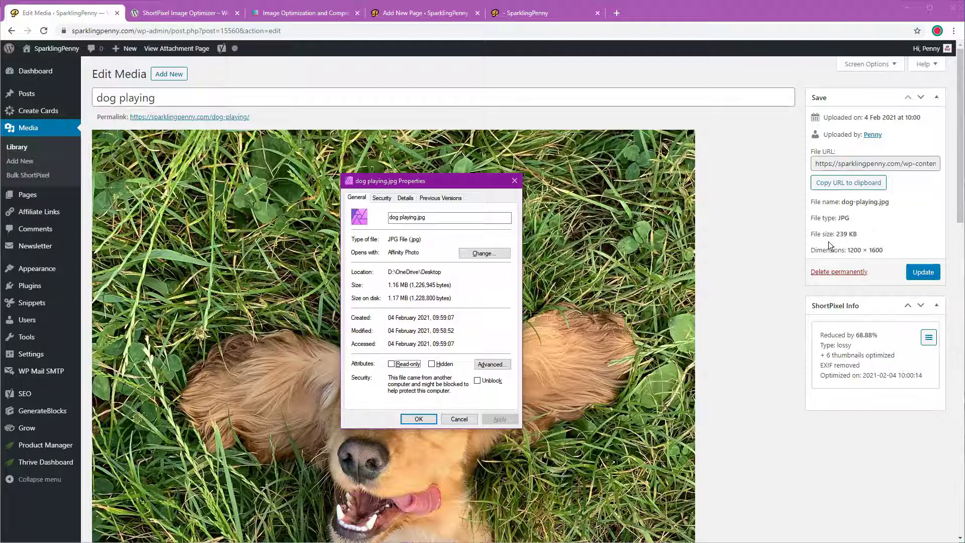
click(459, 419)
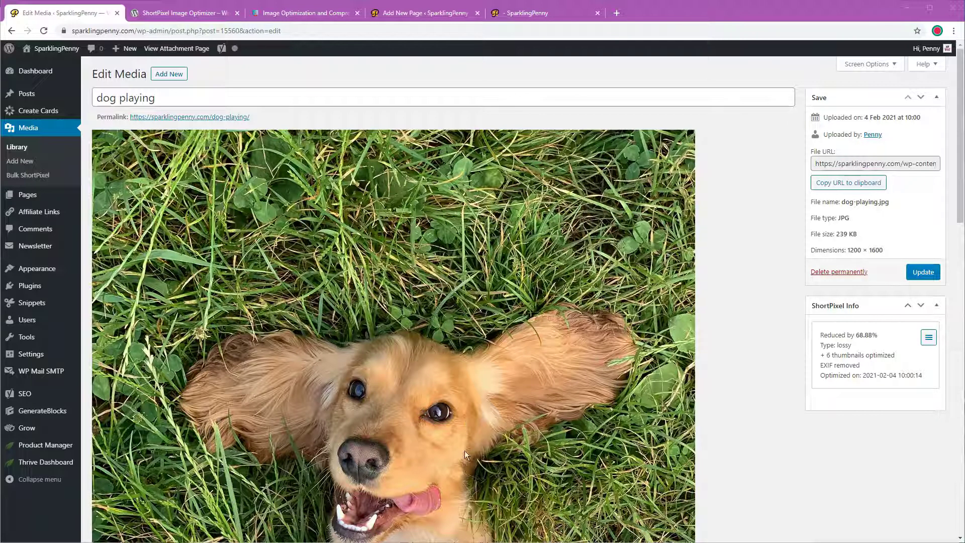
- Open the ShortPixel bulk processing page, and return to the preview page showing the two dog images
click(32, 176)
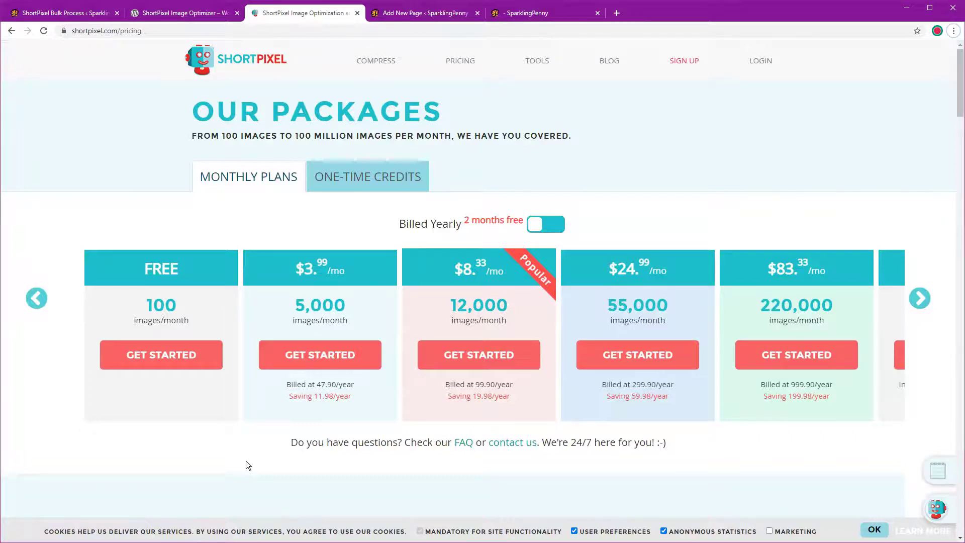
key(ctrl+5)
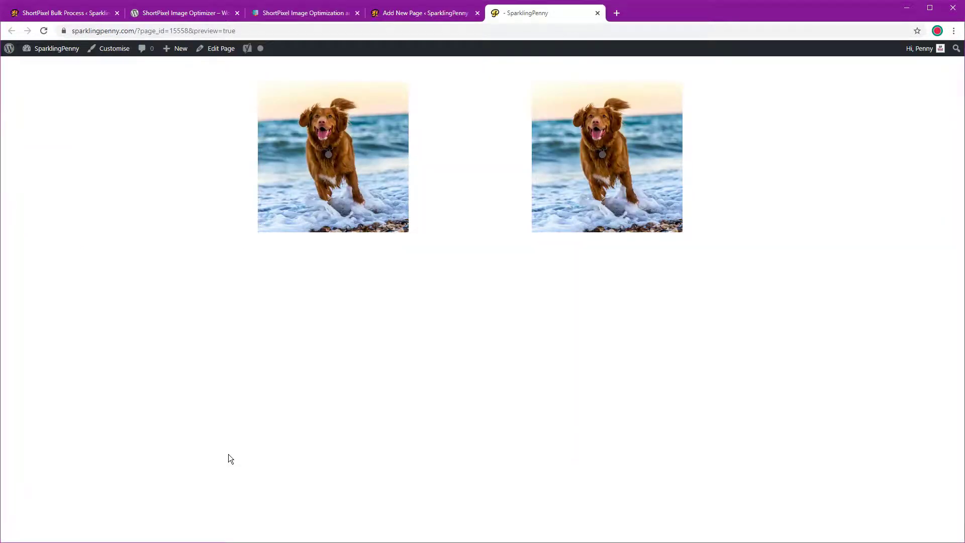